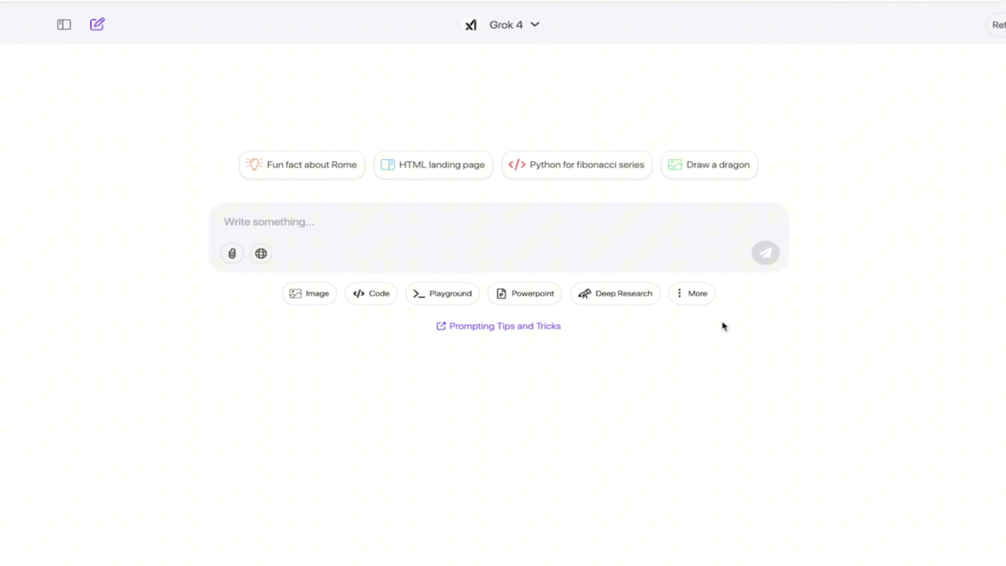
- Open Video-Gen from the More tools and show the video model list for Seedance Pro
click(690, 300)
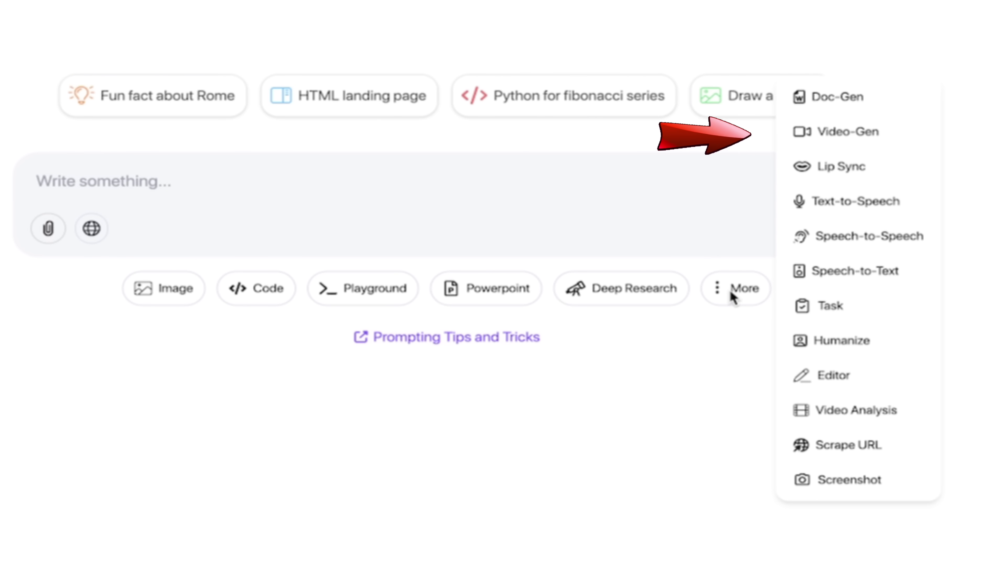
click(876, 138)
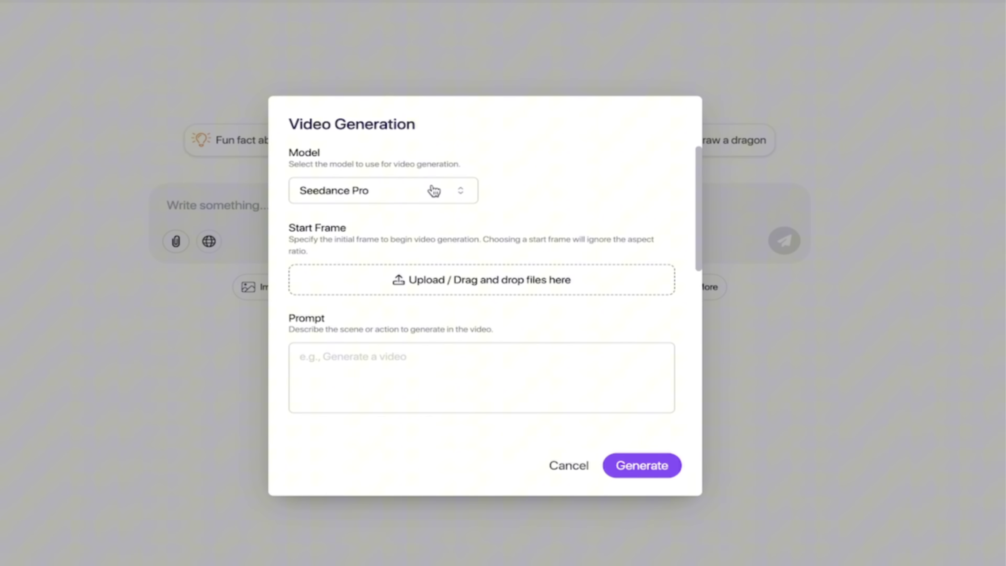
click(409, 194)
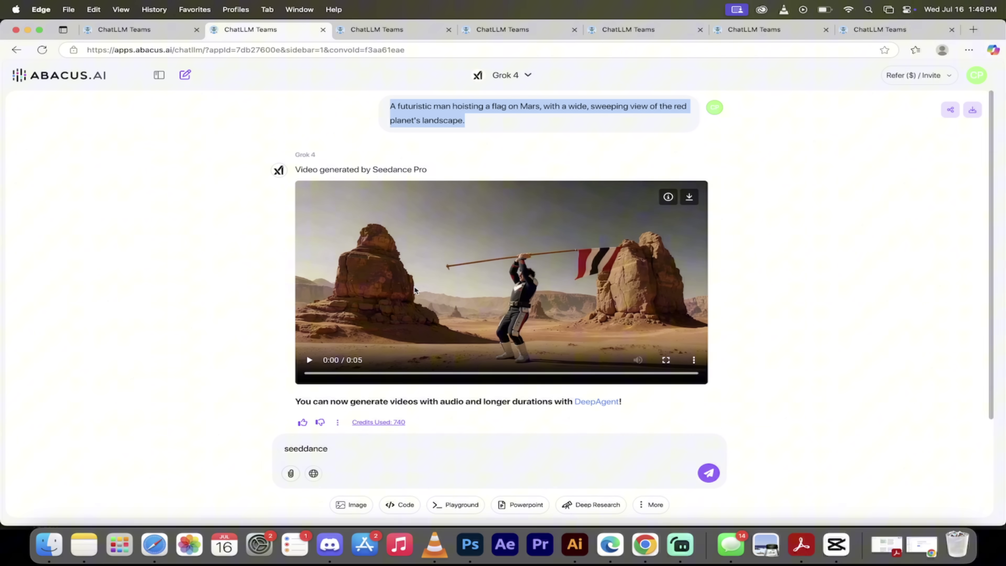
click(651, 504)
click(719, 334)
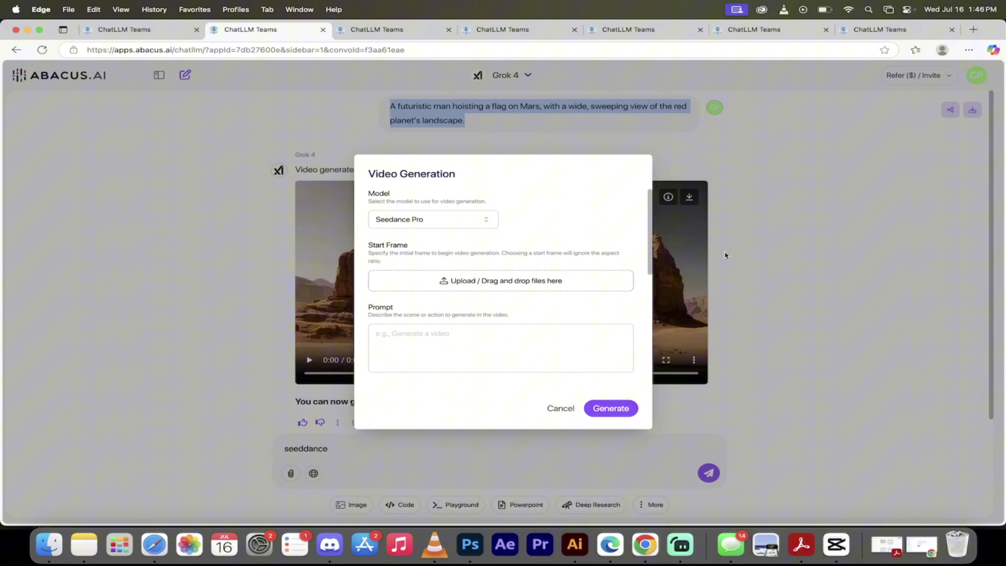
click(442, 218)
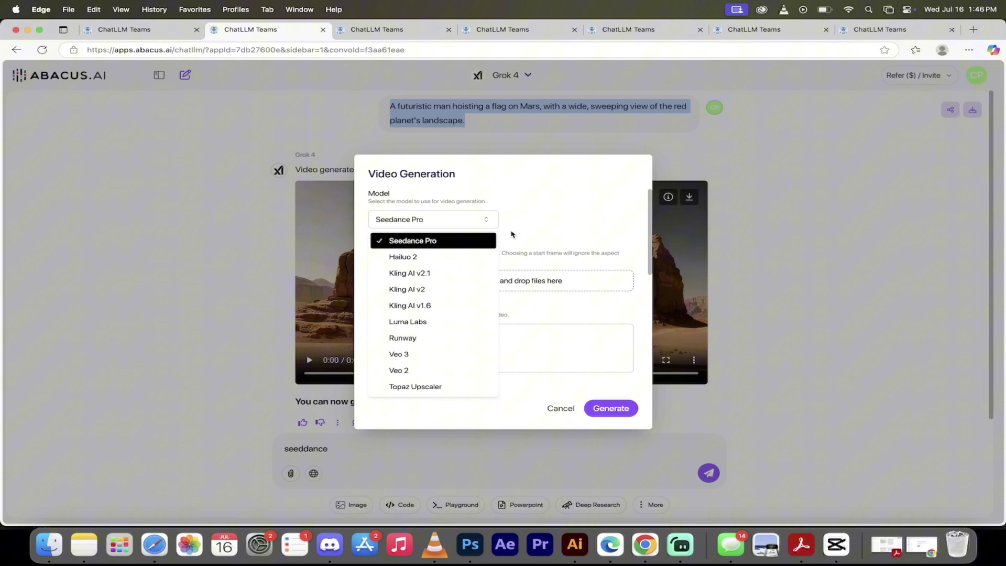
click(550, 336)
click(560, 406)
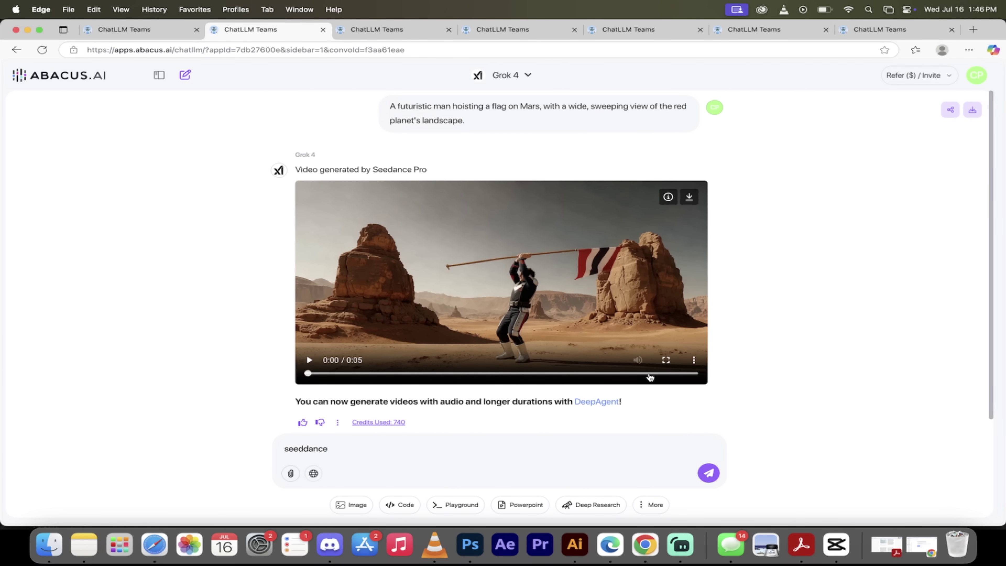
click(666, 360)
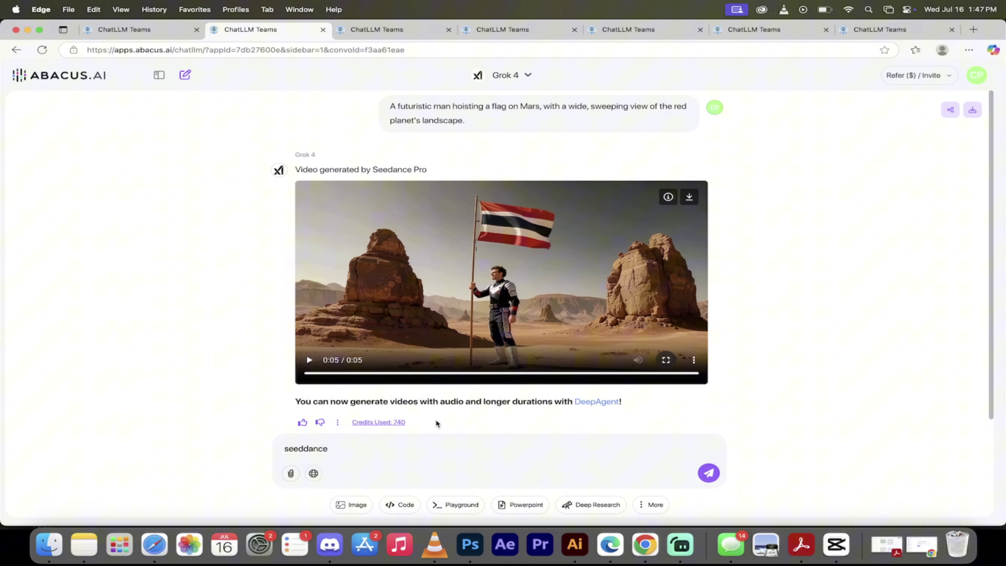
- Erase the leftover chat text, reopen Video-Gen, and confirm Seedance Pro in the Model dropdown
key(super+a)
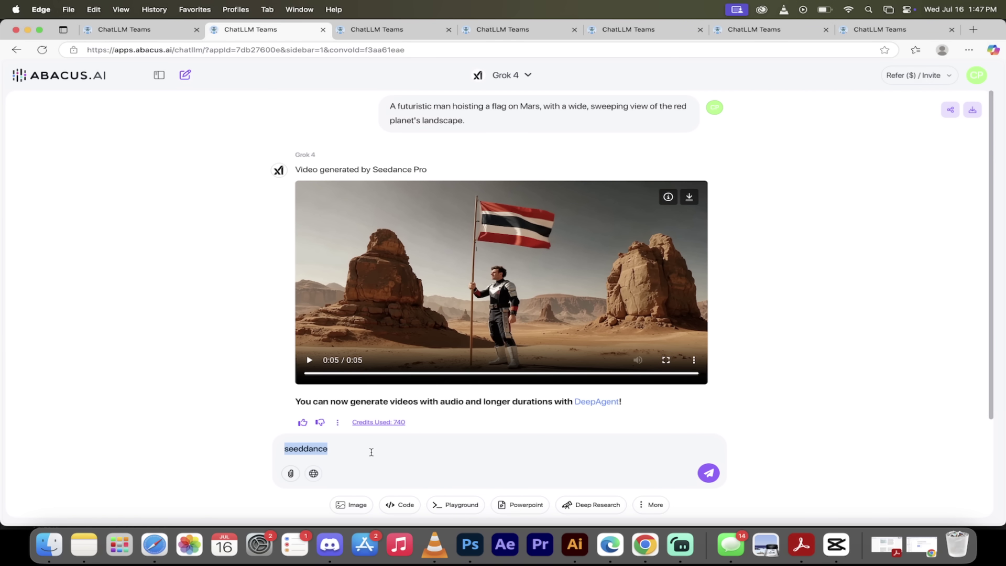
key(BackSpace)
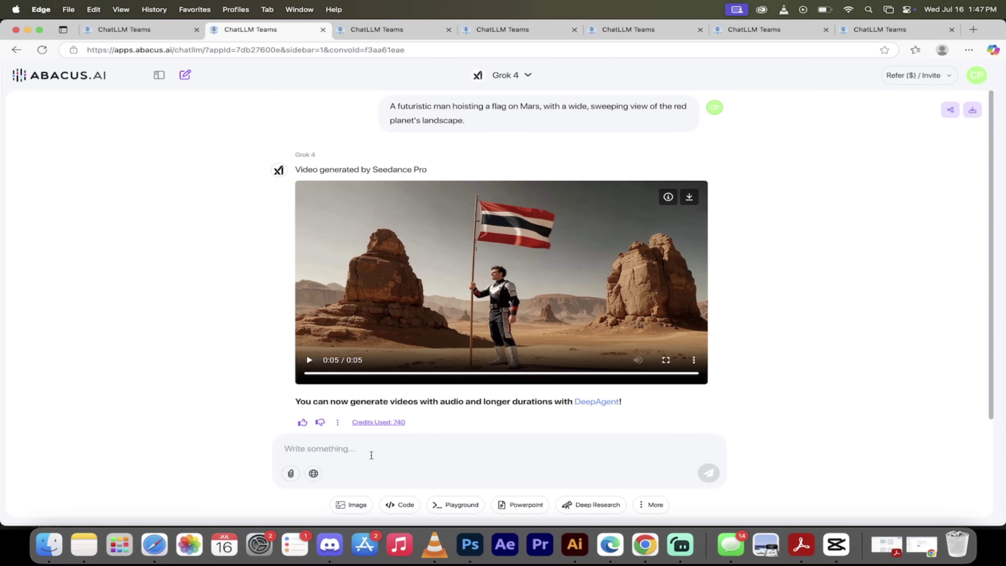
click(650, 504)
click(712, 329)
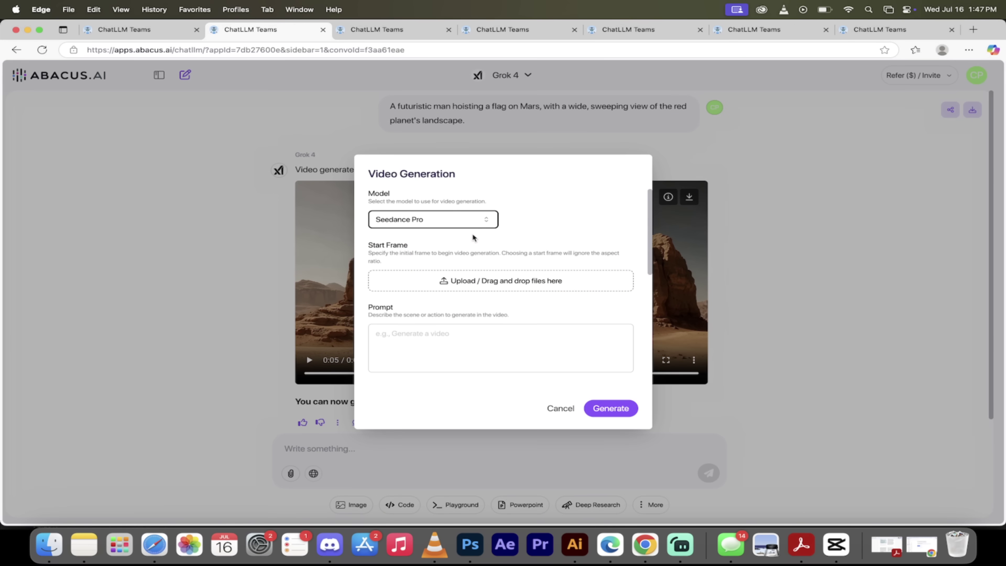
click(485, 219)
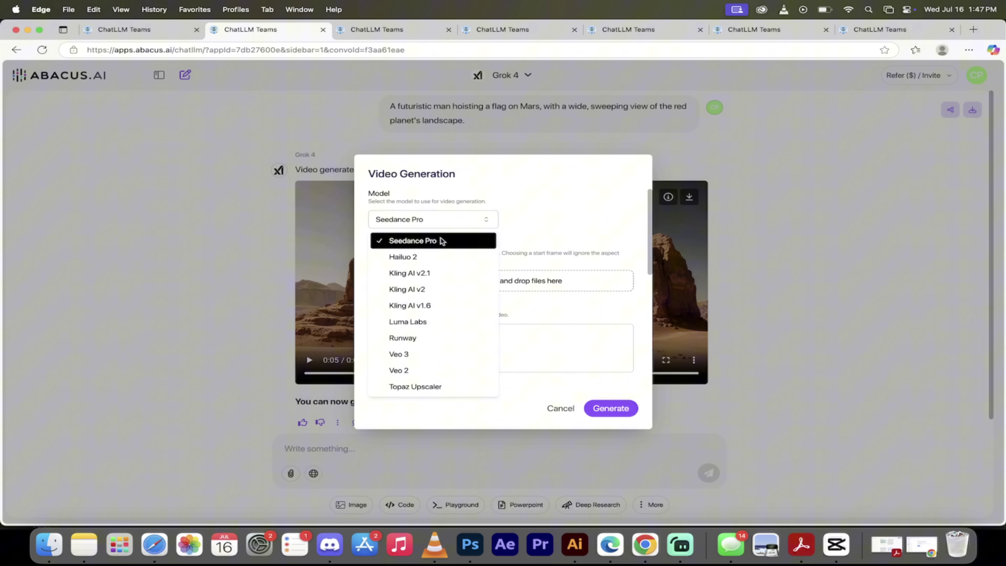
click(442, 241)
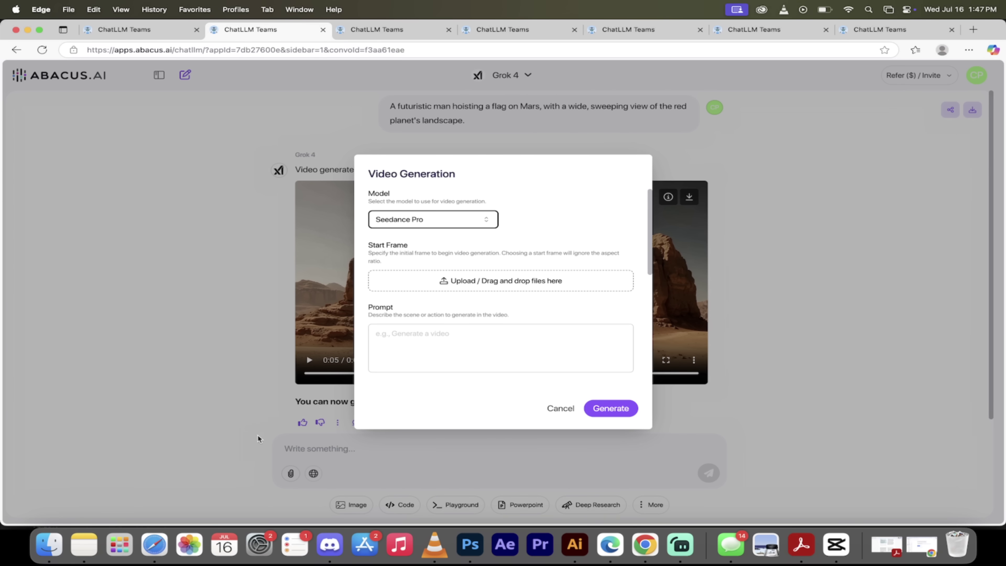
- Drag wang.jpg from the Finder Desktop folder onto the Start Frame upload zone
click(56, 549)
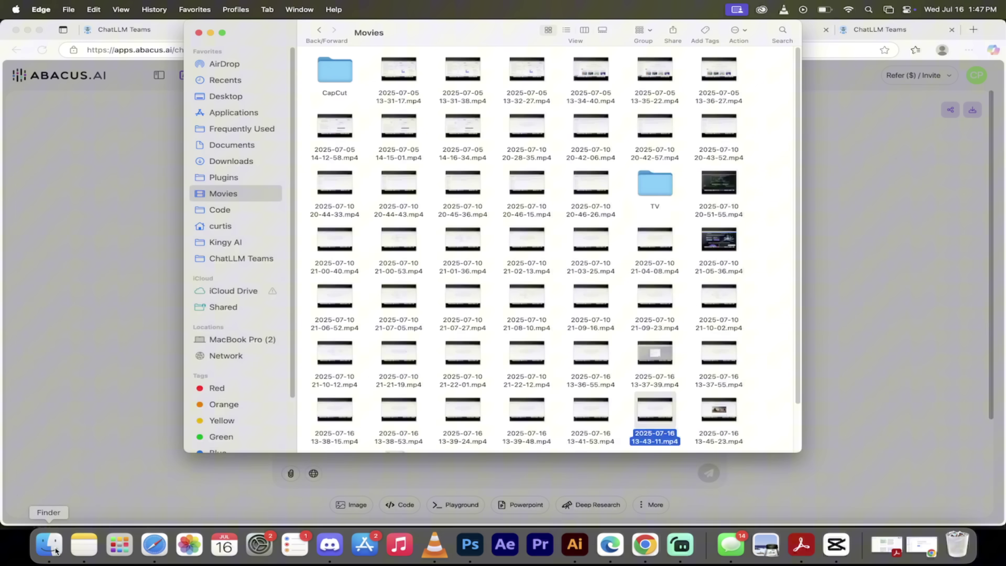
click(214, 96)
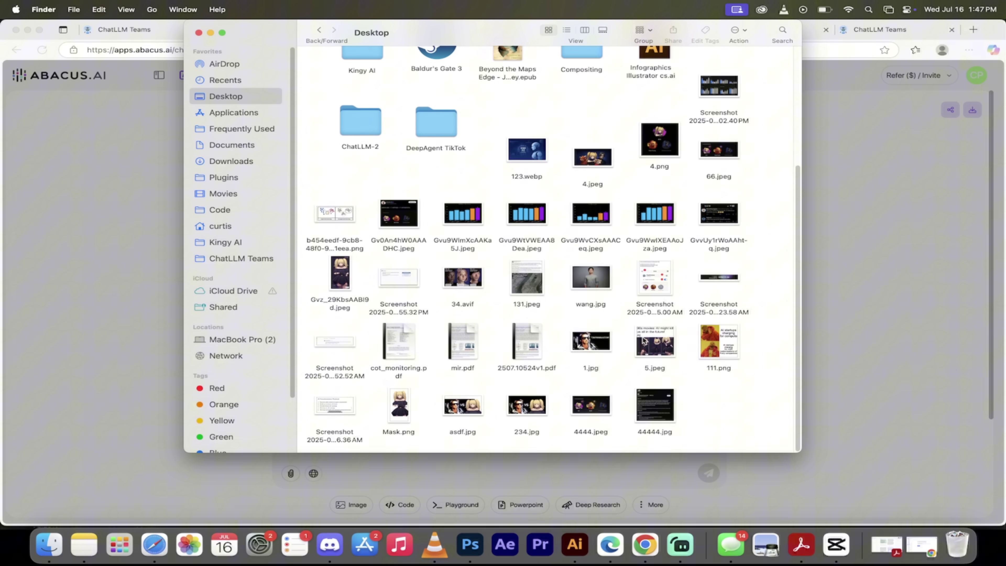
scroll(627, 349, up, 1)
click(583, 299)
drag(583, 299, 487, 289)
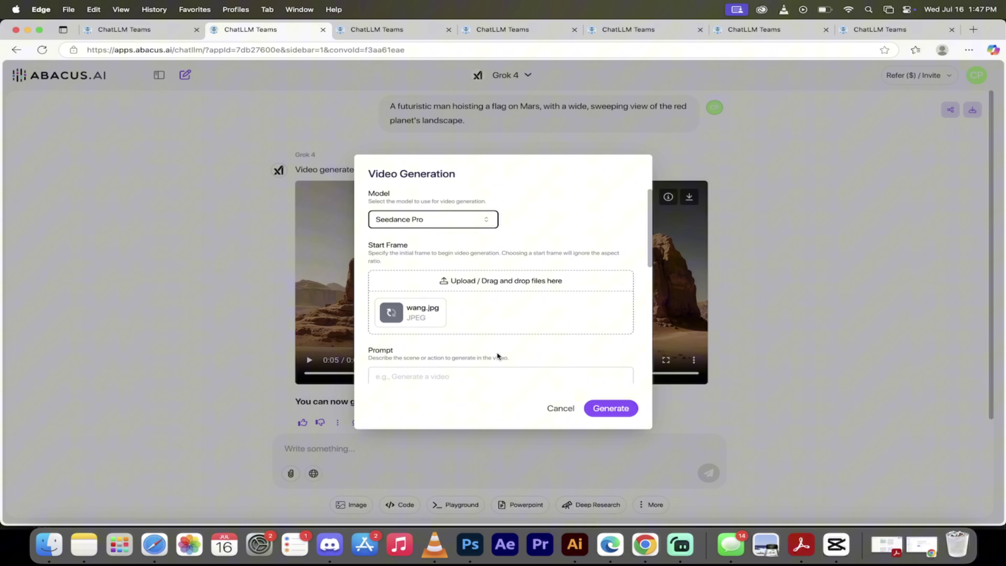
- Paste the Mars flag prompt and replace 'Mars' with 'Uranus'
scroll(498, 356, down, 4)
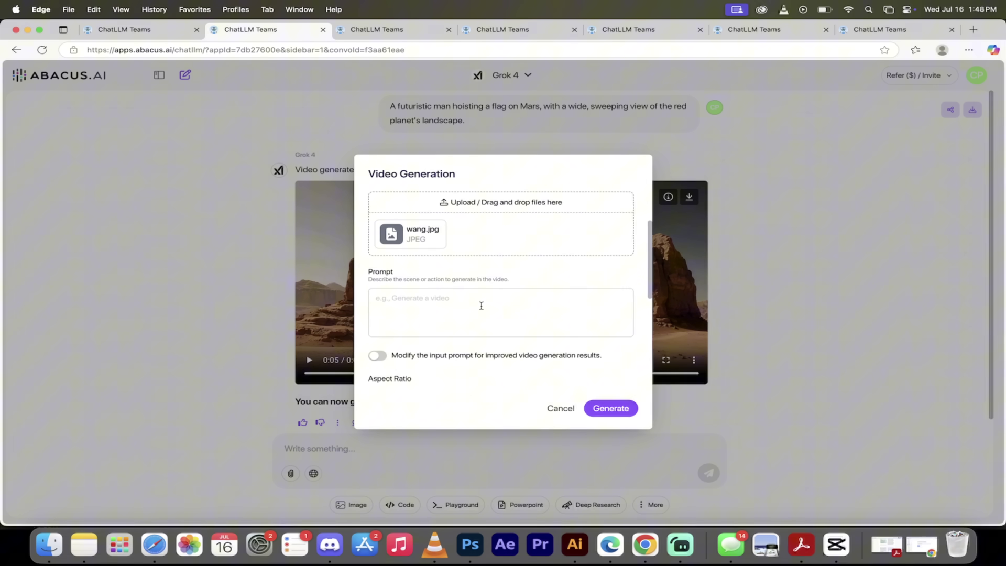
text(A futuristic man hoisting a flag on Mars, with a wide, sweeping view of the red planet's landscape.)
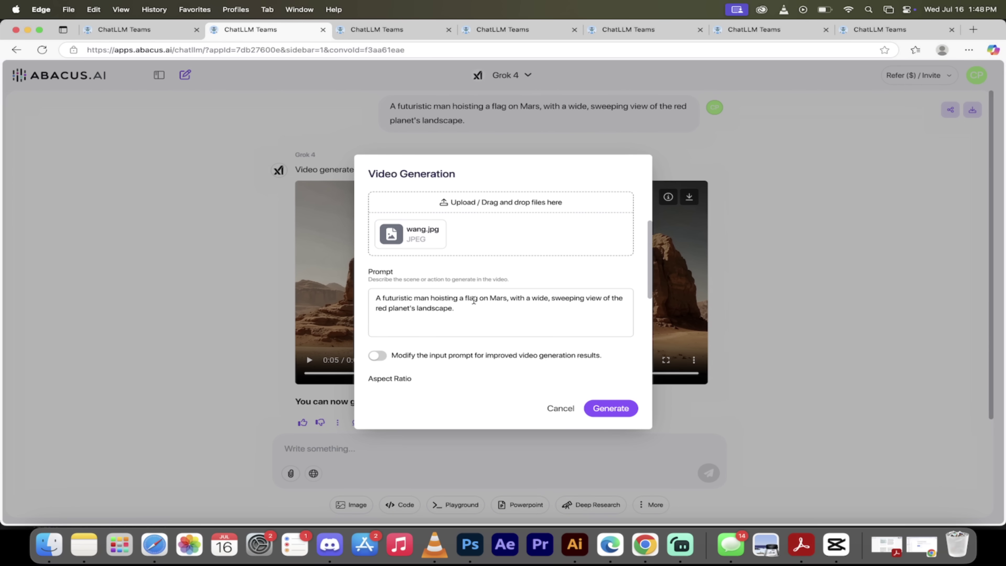
drag(489, 298, 502, 298)
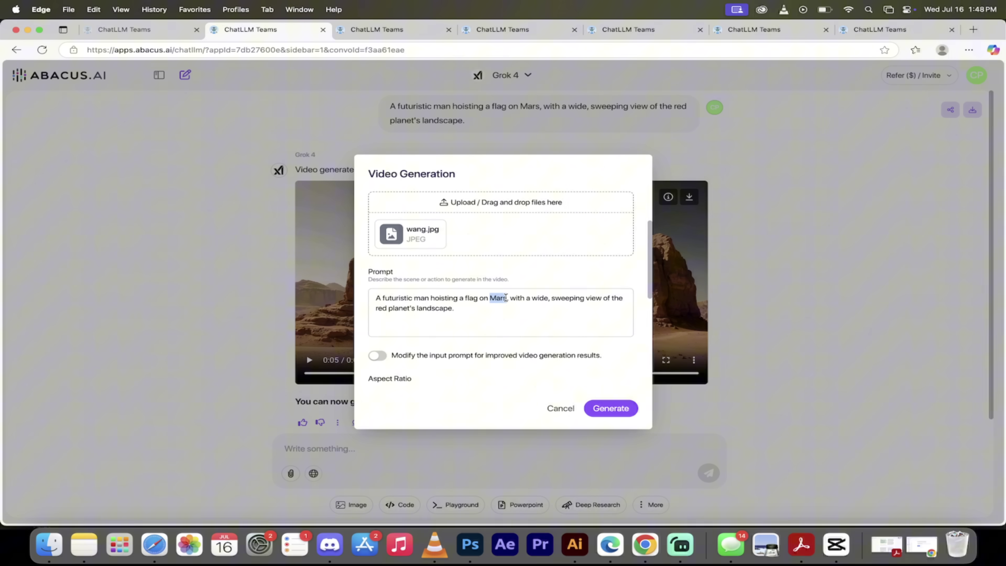
text(Uranus)
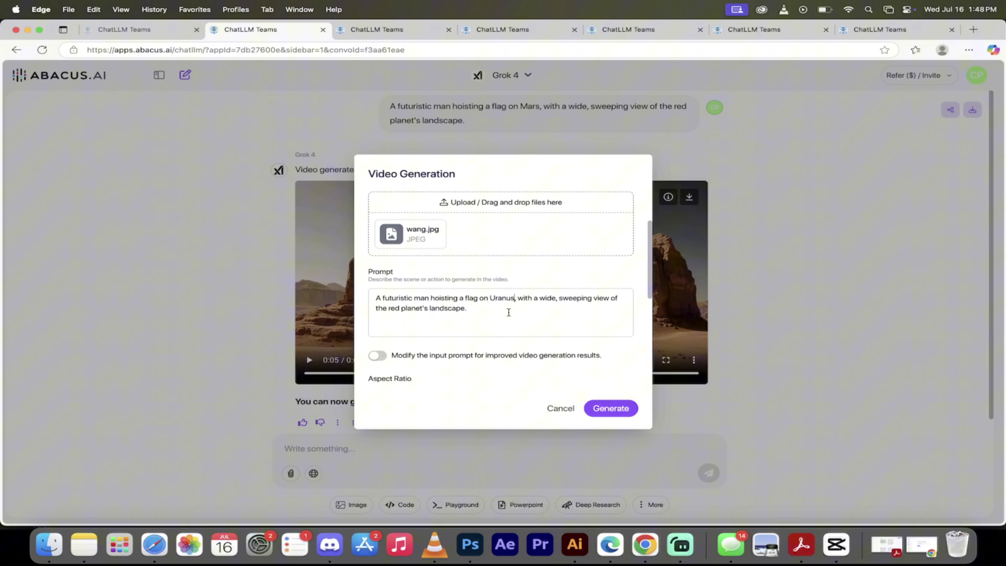
- Switch on the Modify prompt toggle and keep the 16:9 aspect ratio
scroll(508, 313, down, 3)
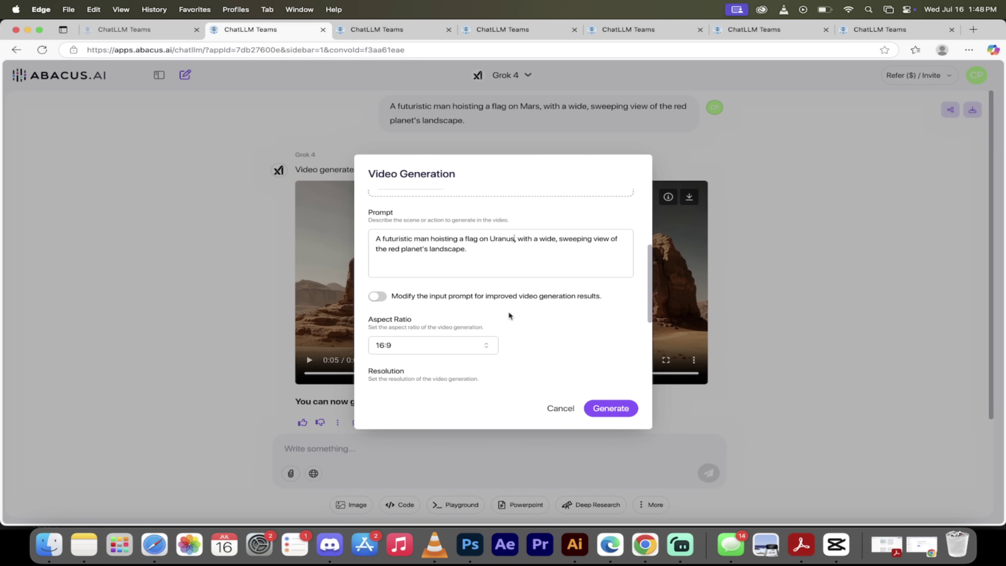
scroll(509, 314, down, 3)
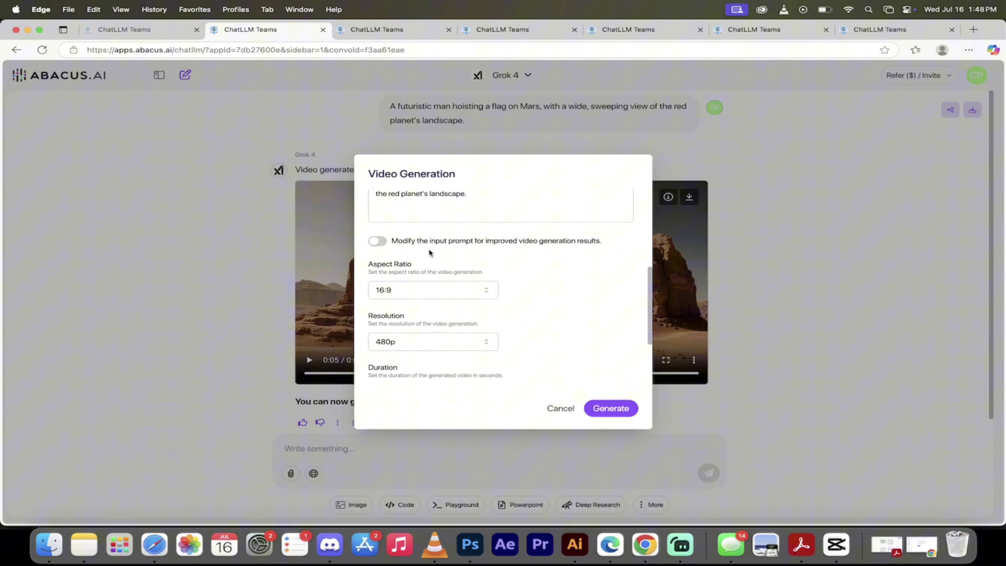
click(376, 241)
scroll(451, 247, up, 2)
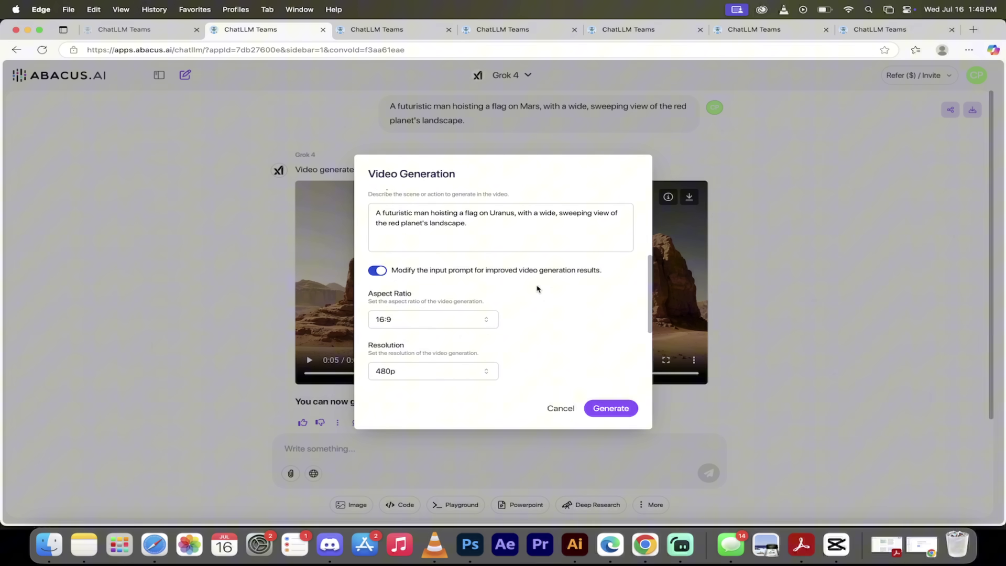
scroll(535, 283, down, 3)
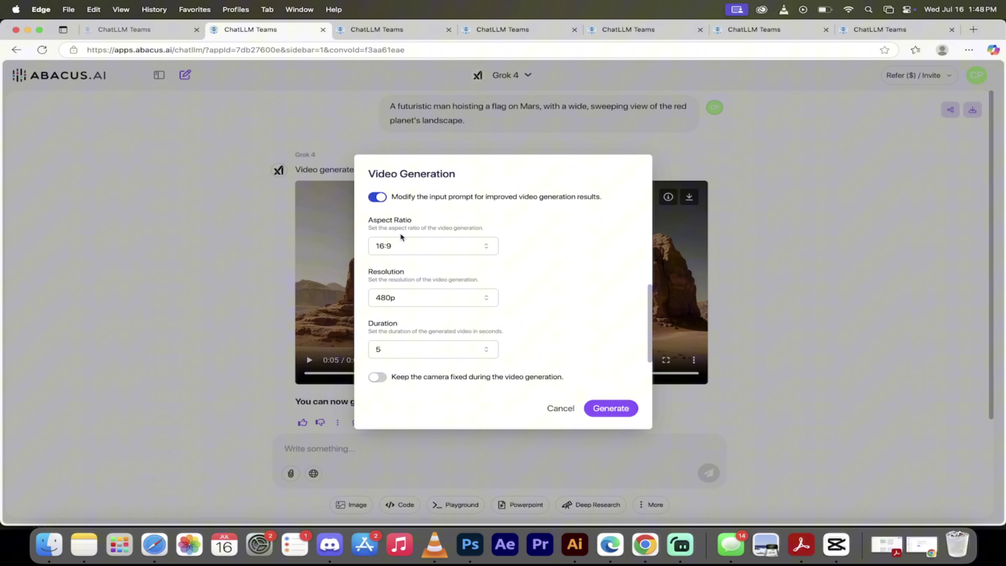
click(431, 247)
click(562, 274)
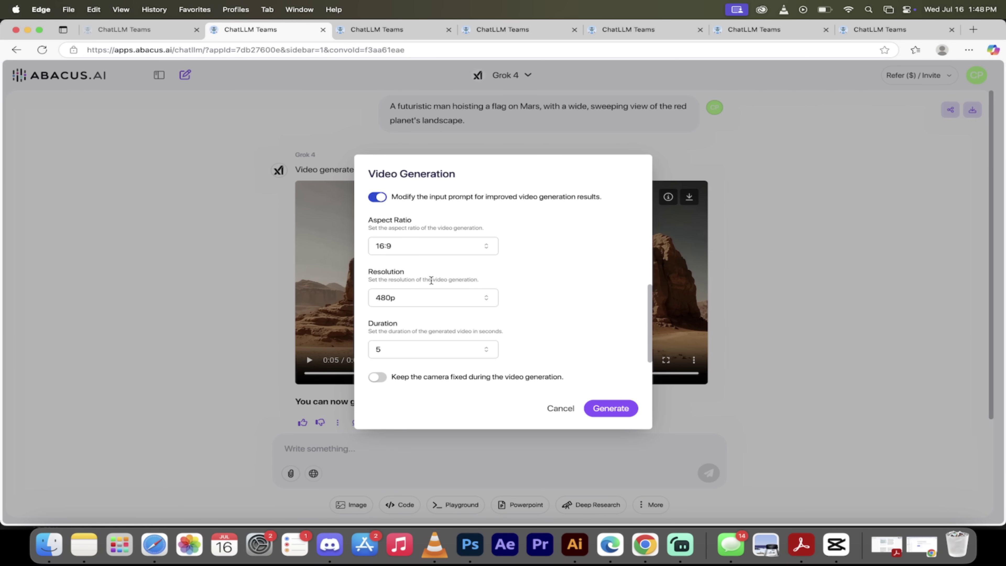
- Keep Aspect Ratio 16:9, then choose 1080p Resolution and a 10-second Duration
click(436, 246)
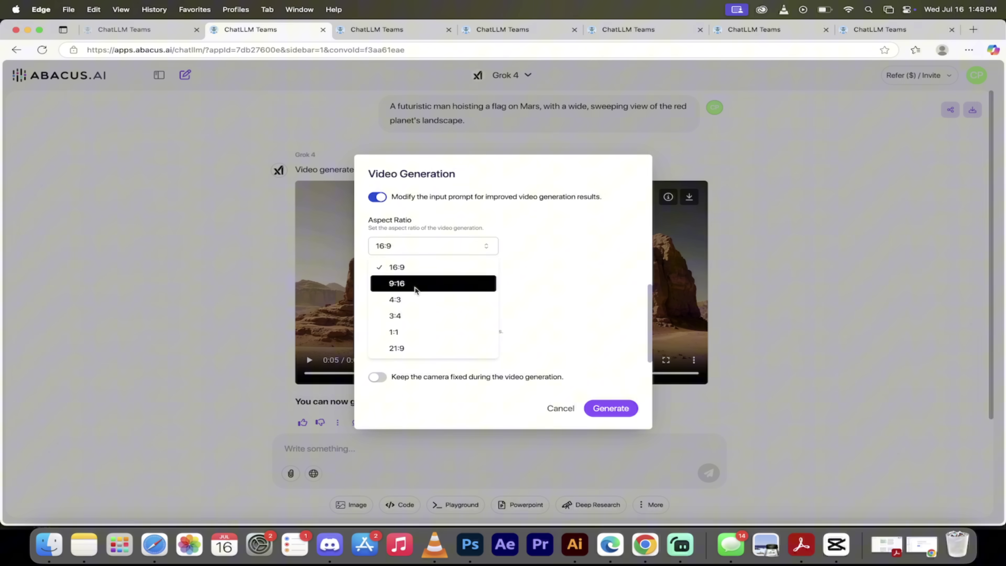
click(541, 276)
click(433, 298)
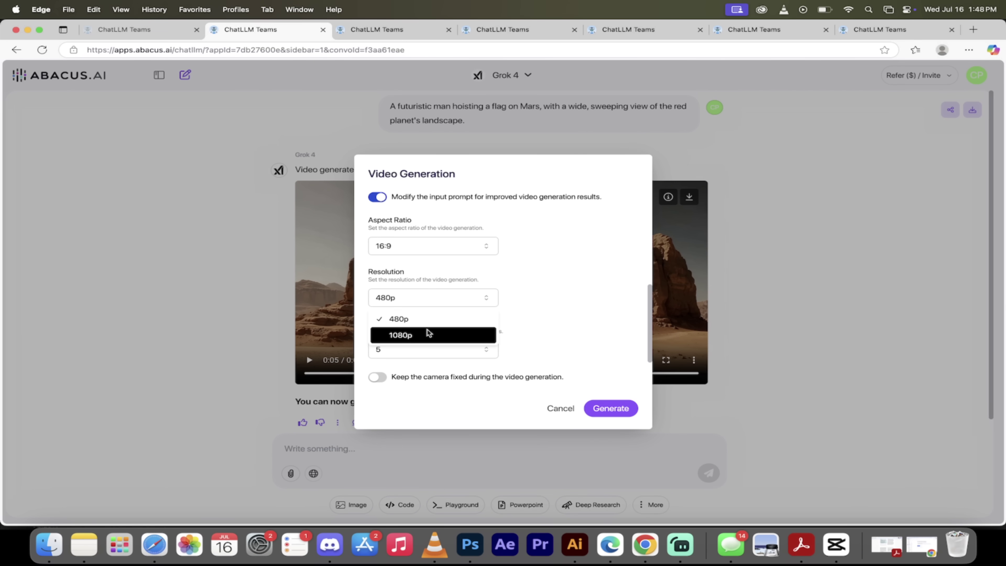
click(439, 332)
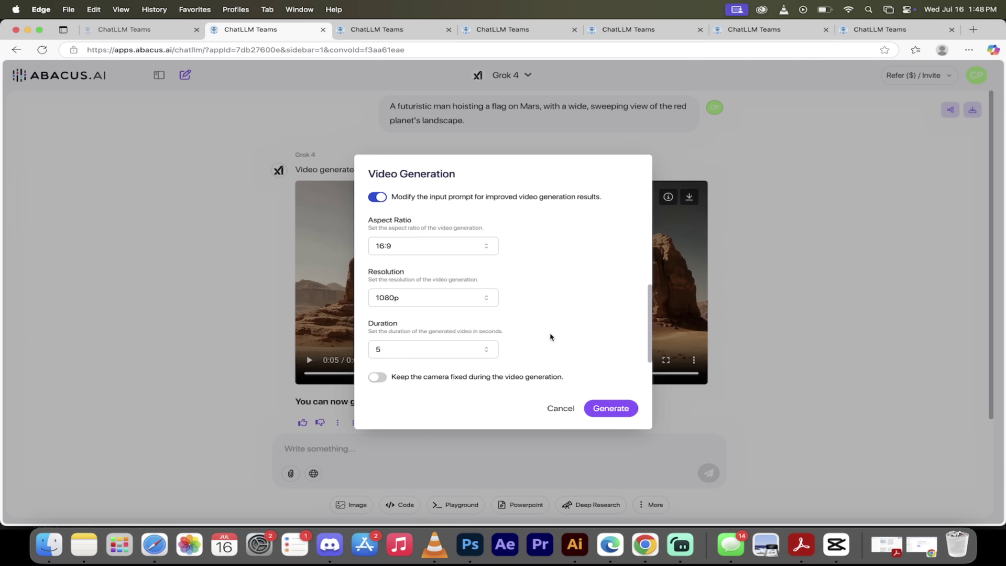
click(448, 350)
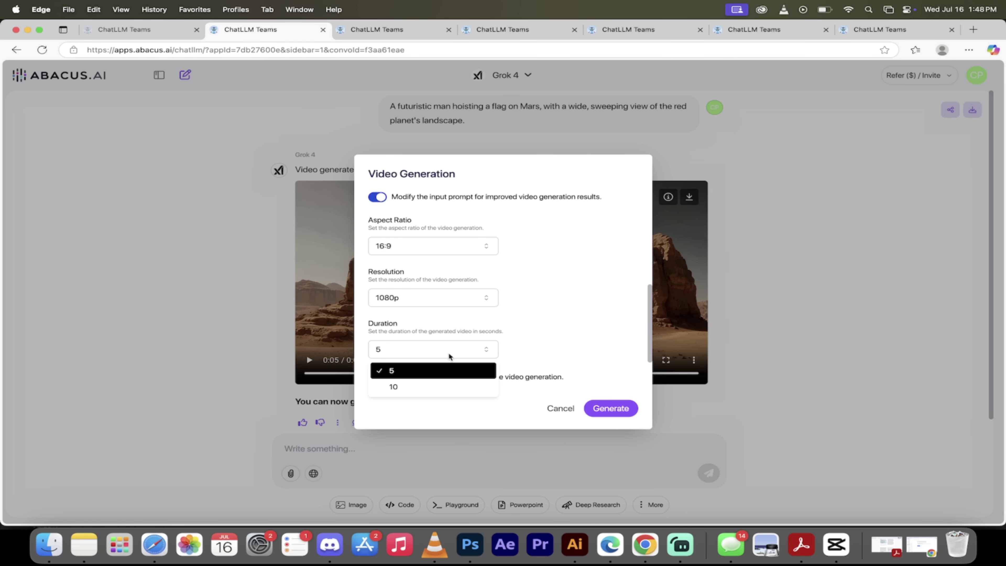
click(438, 382)
scroll(534, 359, down, 2)
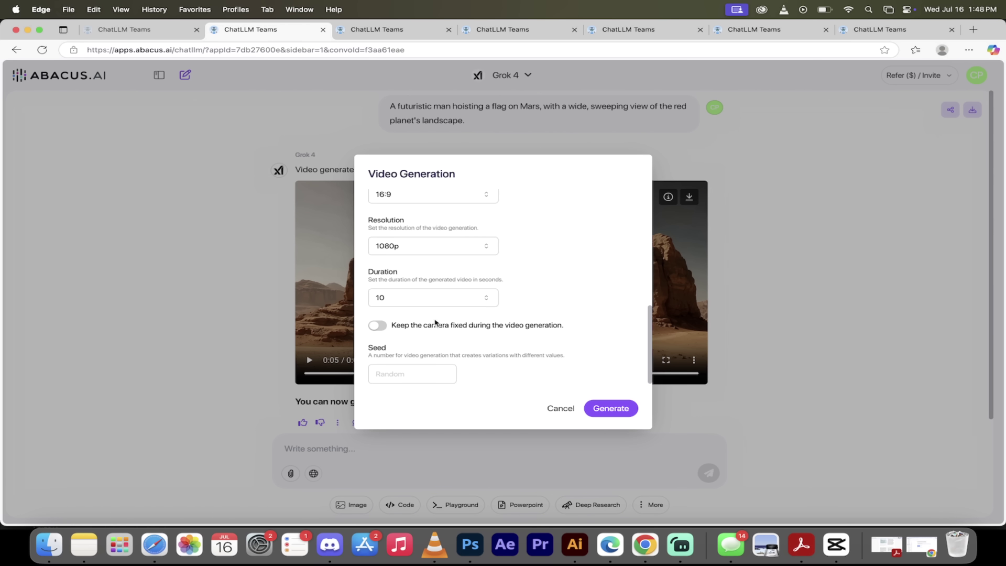
- Submit the Uranus flag prompt with Generate to start rendering the video
click(605, 410)
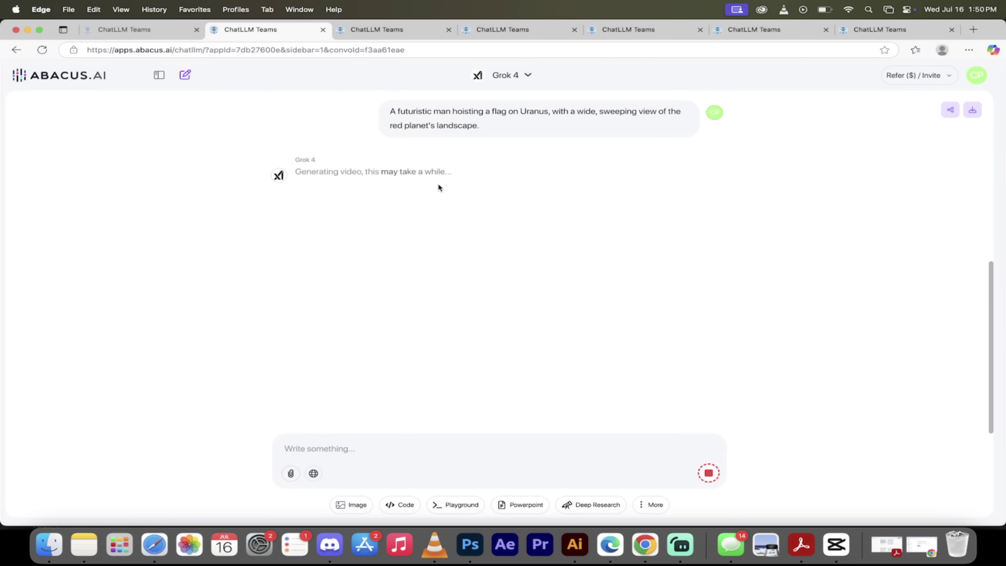
- Play the Hailuo 2 Mars flag video, then switch to the Kling AI v2.1 video tab
click(381, 28)
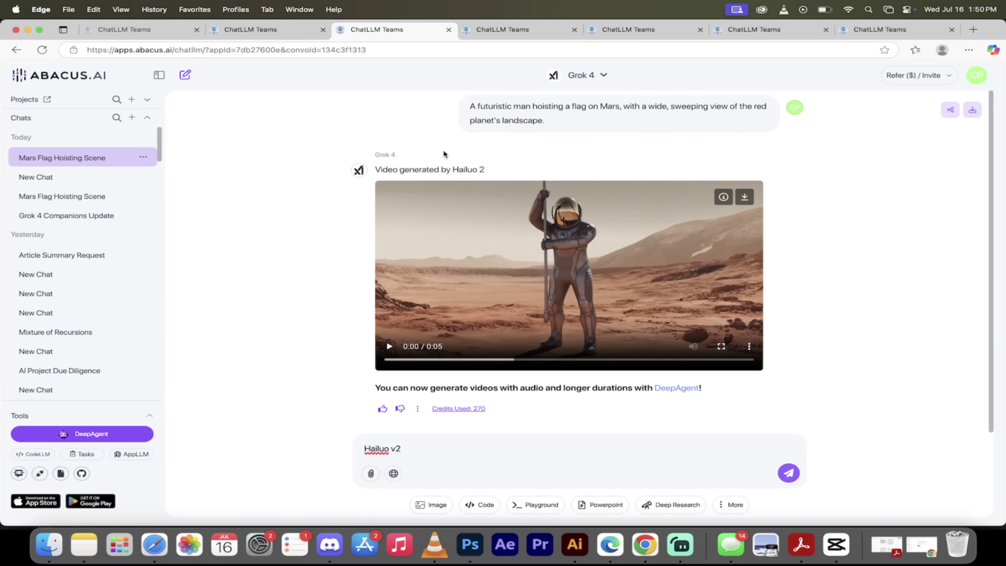
click(389, 346)
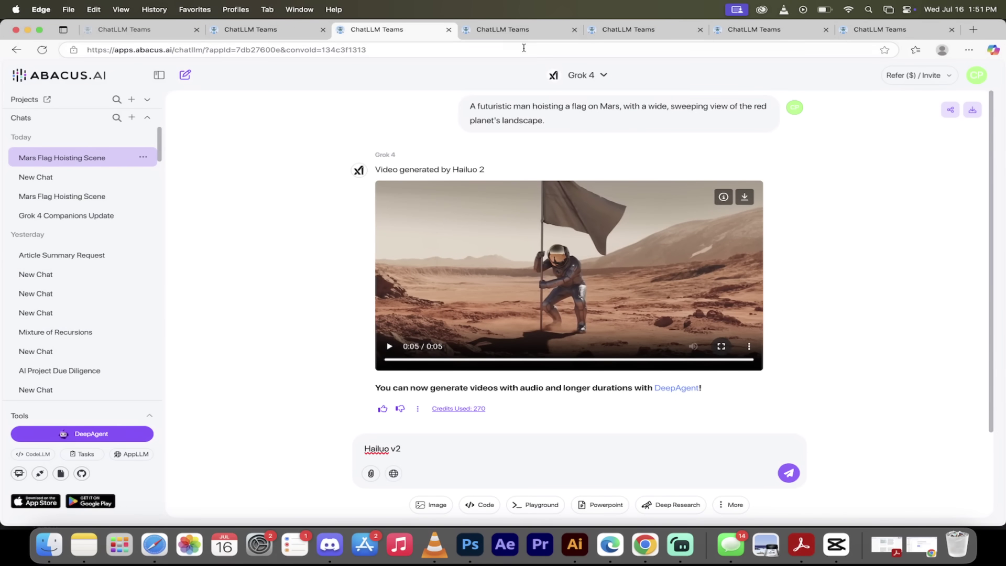
click(509, 32)
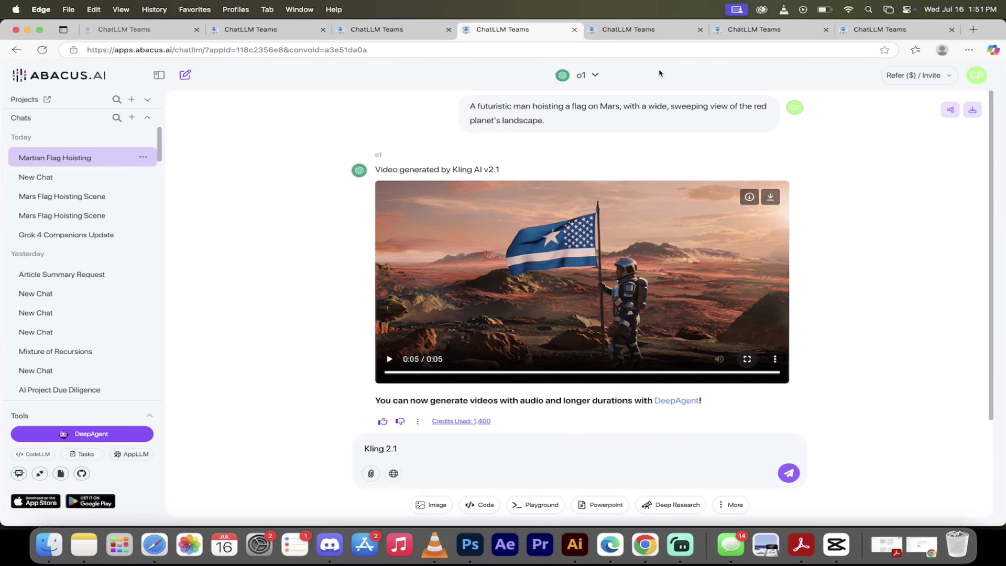
- View the Luma Labs video, then replay the Runway Mars flag video full screen
click(630, 31)
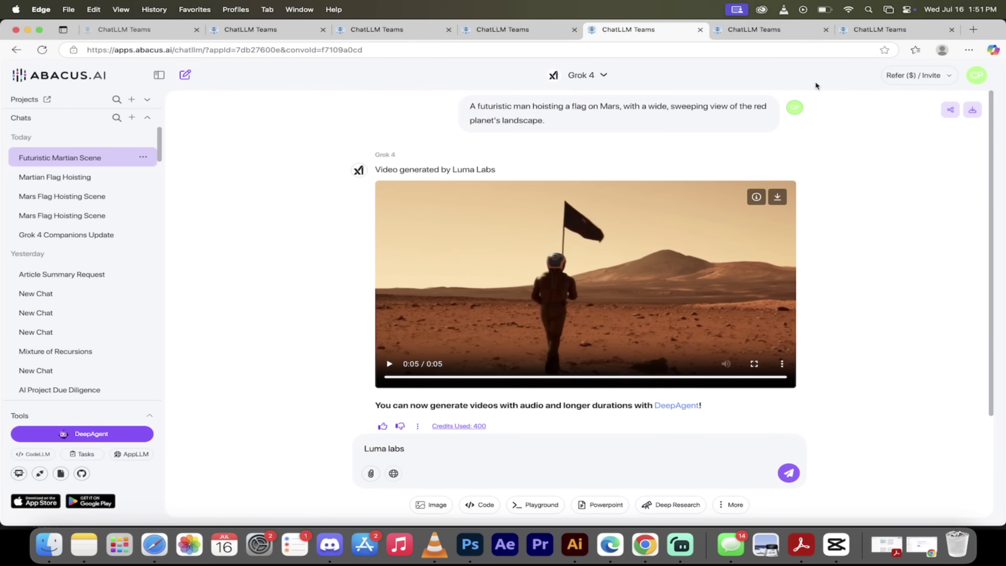
click(750, 31)
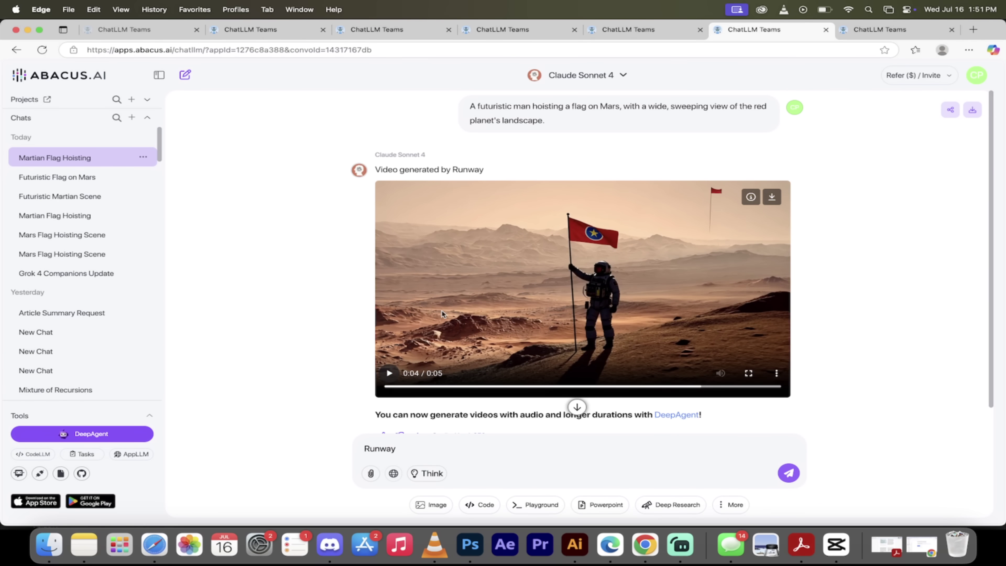
click(748, 372)
click(32, 539)
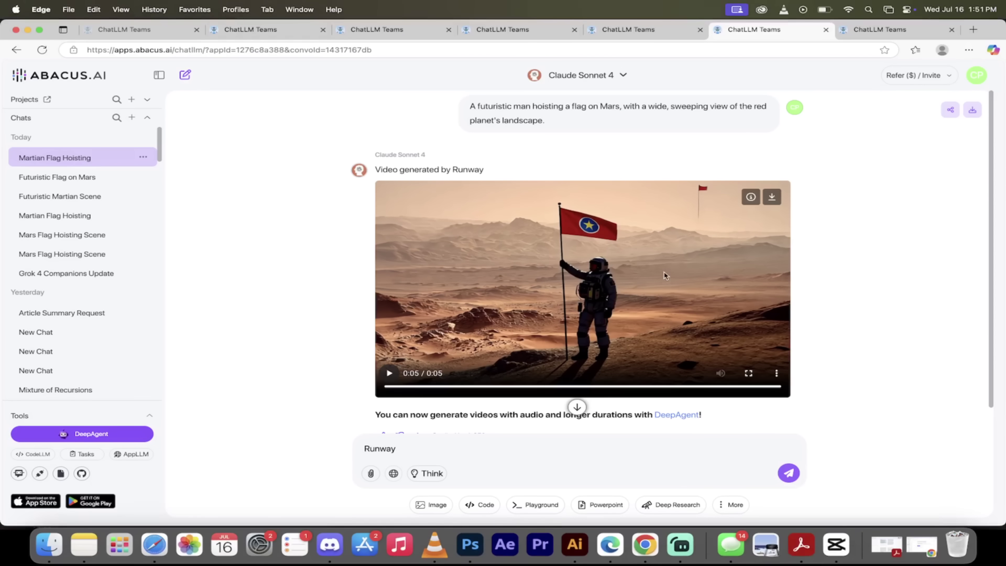
- Switch to the Veo 3 tab and watch its Mars flag video full screen
click(881, 35)
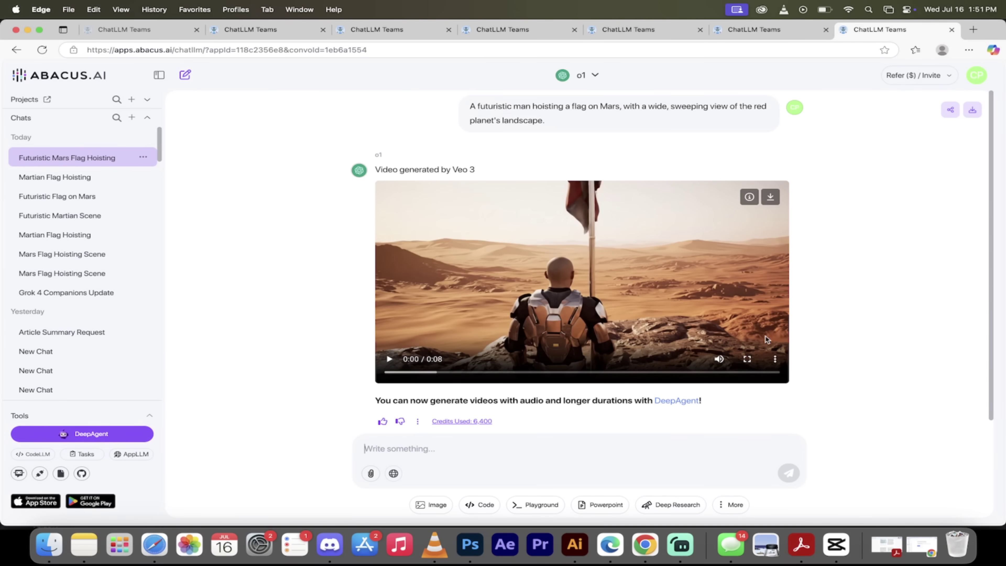
click(746, 360)
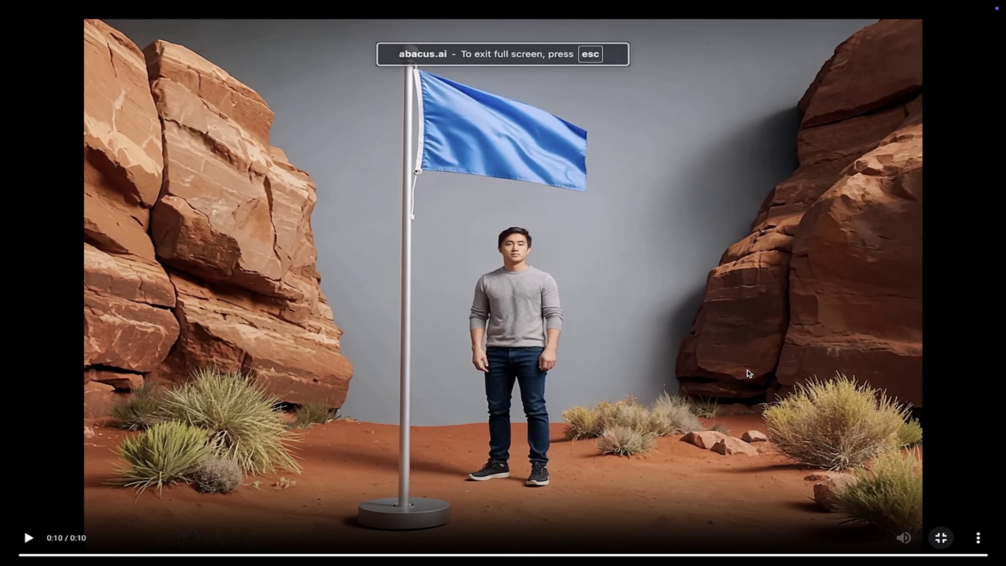
- Bring up the macOS app switcher with Cmd+Tab after the full-screen Seedance Pro clip
key(super+Tab)
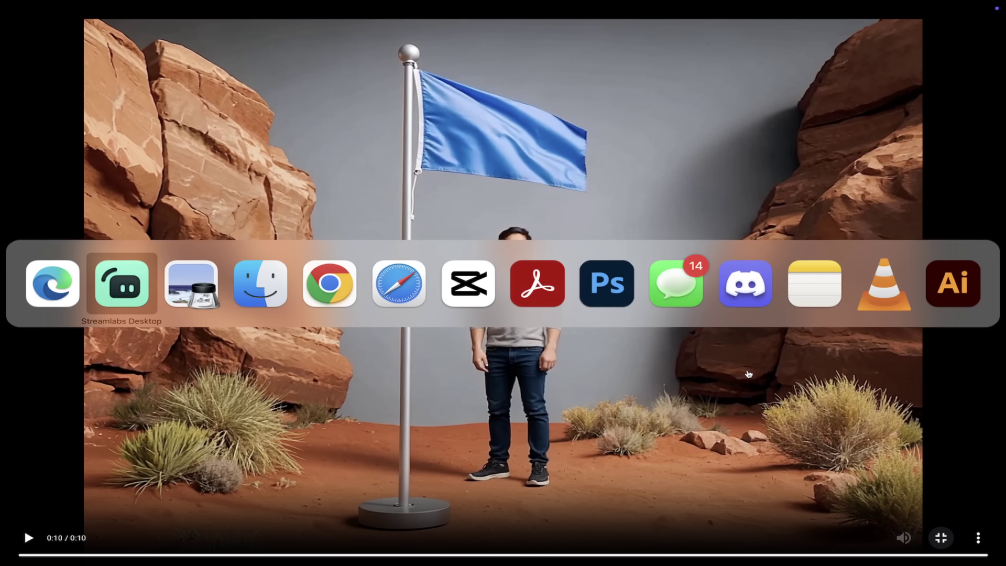
- Switch to Preview to show wang.jpg, the start-frame photo of the man in the grey sweater
key(super+Tab)
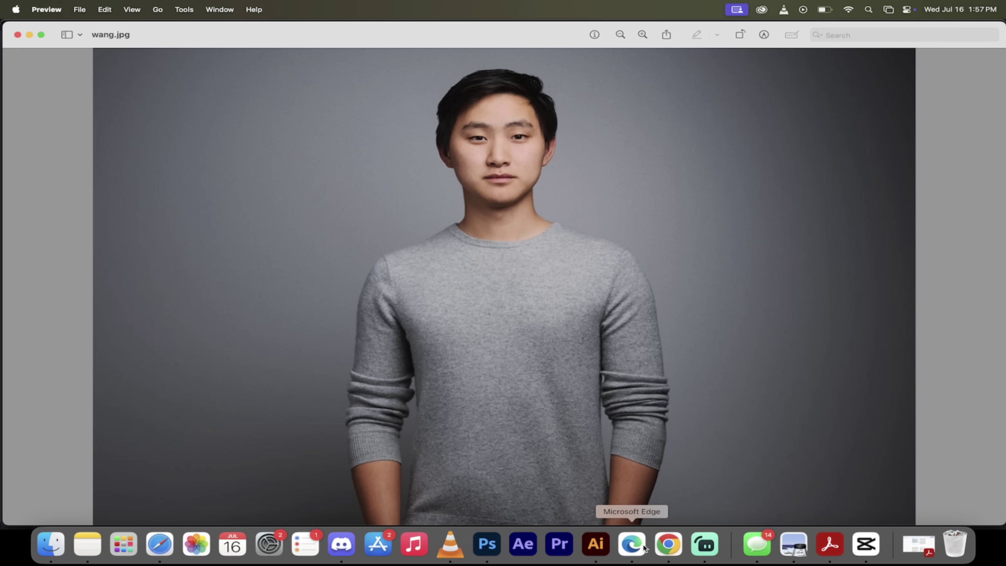
- Bring the browser back to view the 10-second Seedance Pro clip of the man beside the blue flag
click(632, 544)
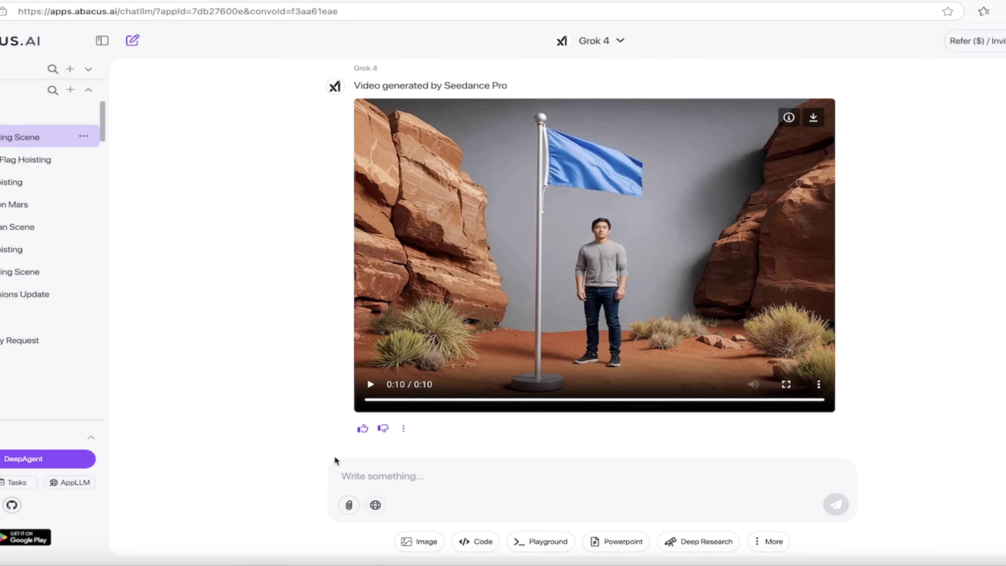
click(426, 539)
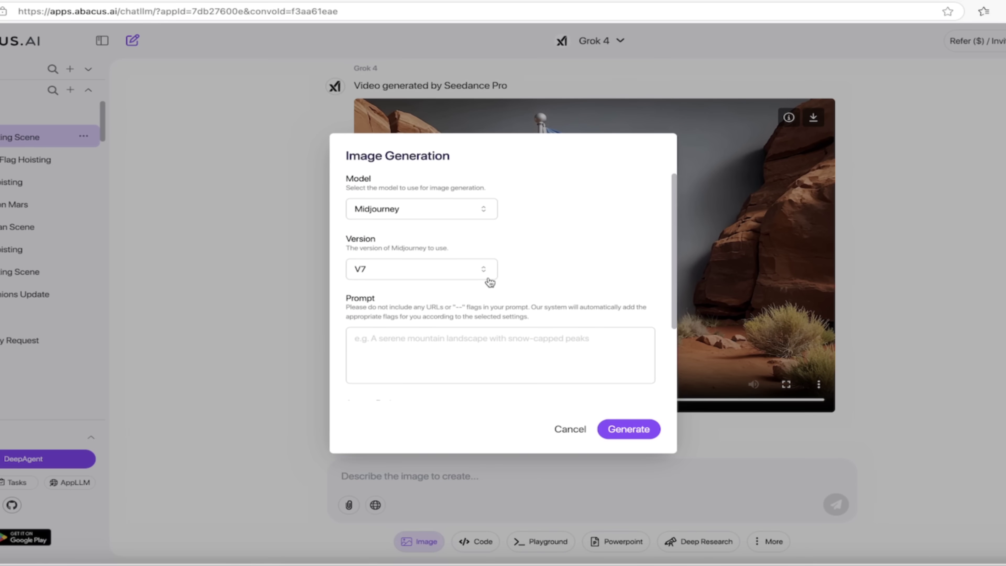
click(427, 214)
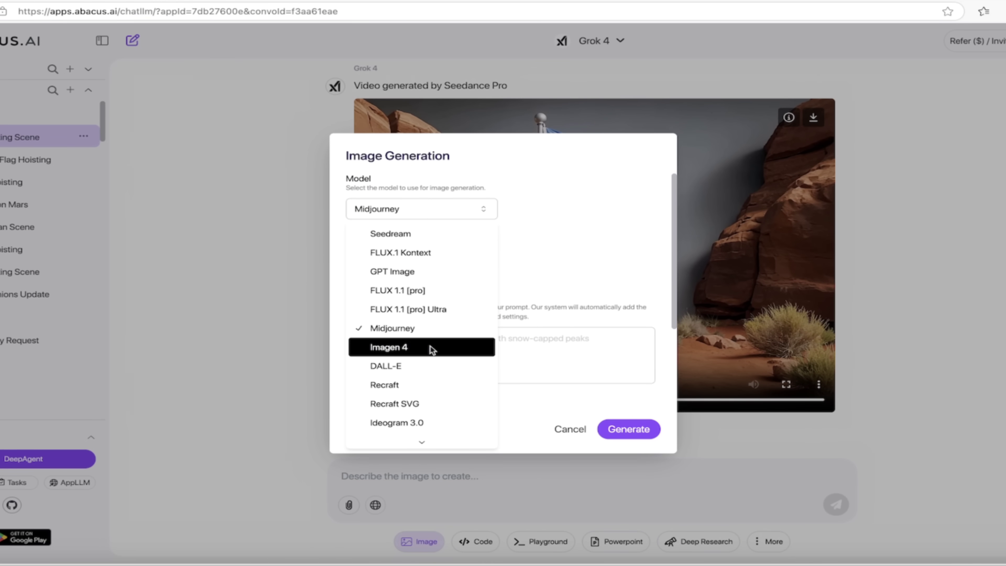
scroll(430, 374, down, 2)
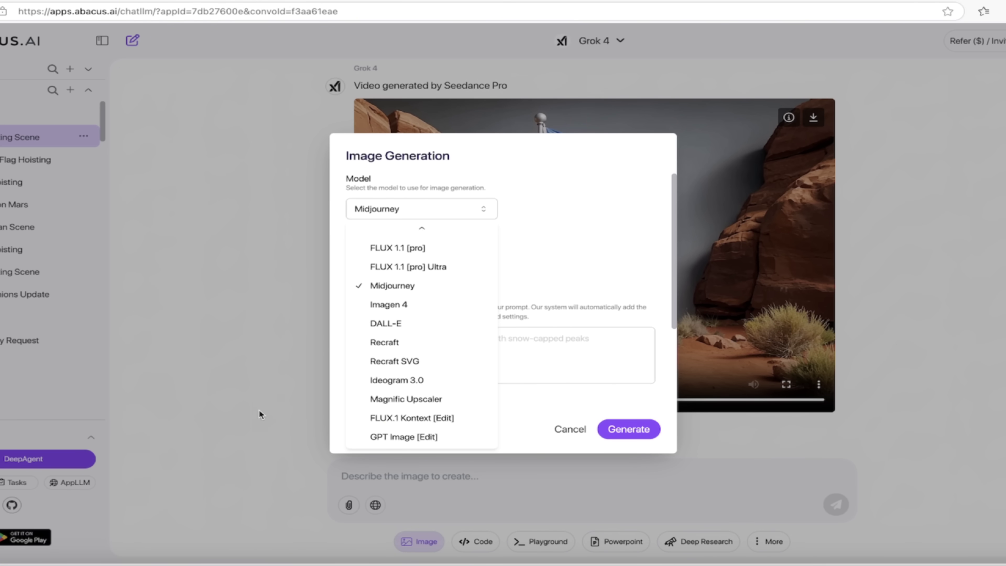
click(237, 402)
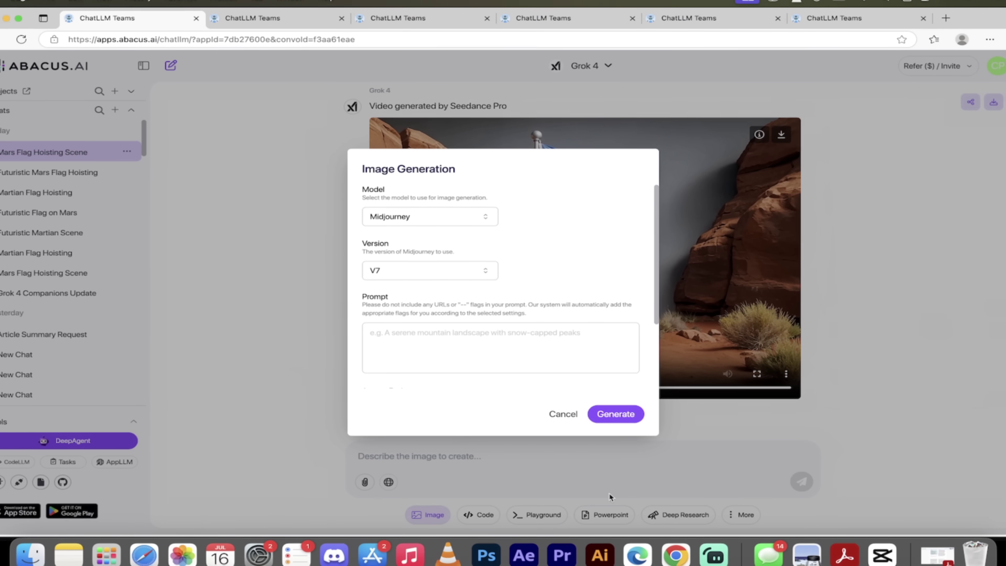
click(566, 421)
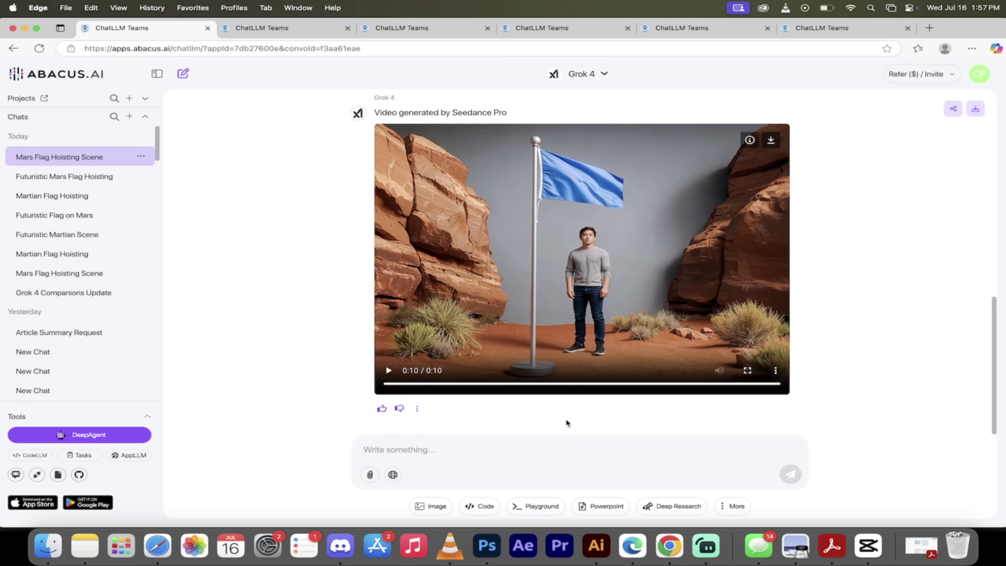